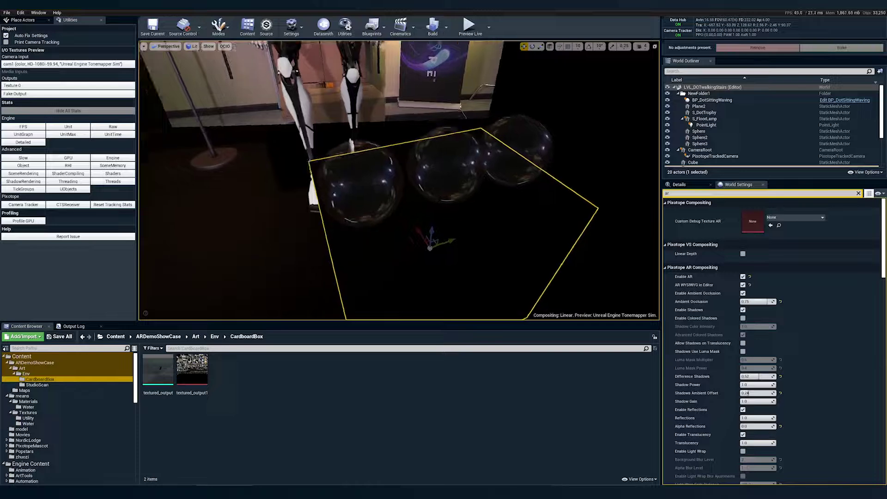
# Step: Inspect the settings of the two rectangle lights and the floor lamp's point light in the scene
pyautogui.click(468, 25)
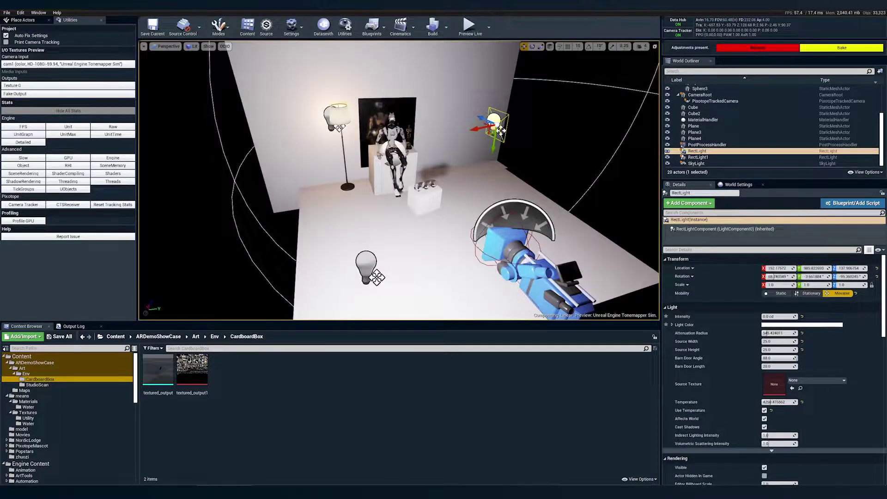
pyautogui.click(366, 265)
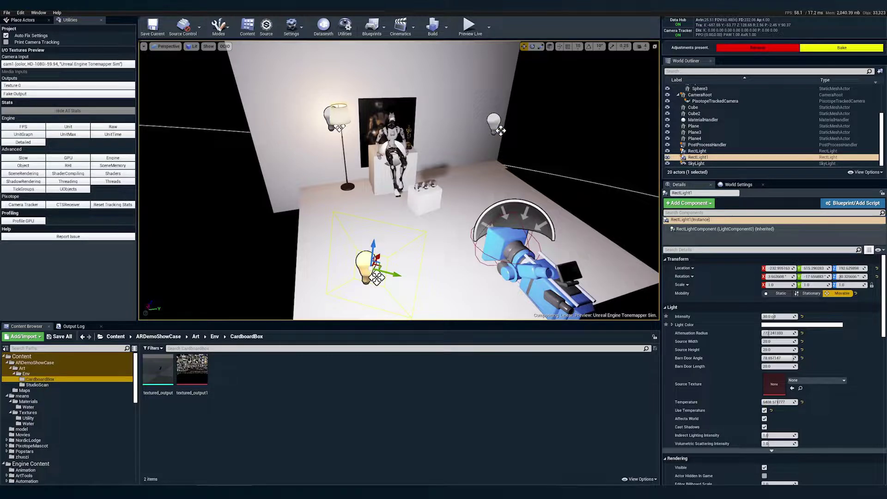
pyautogui.click(329, 117)
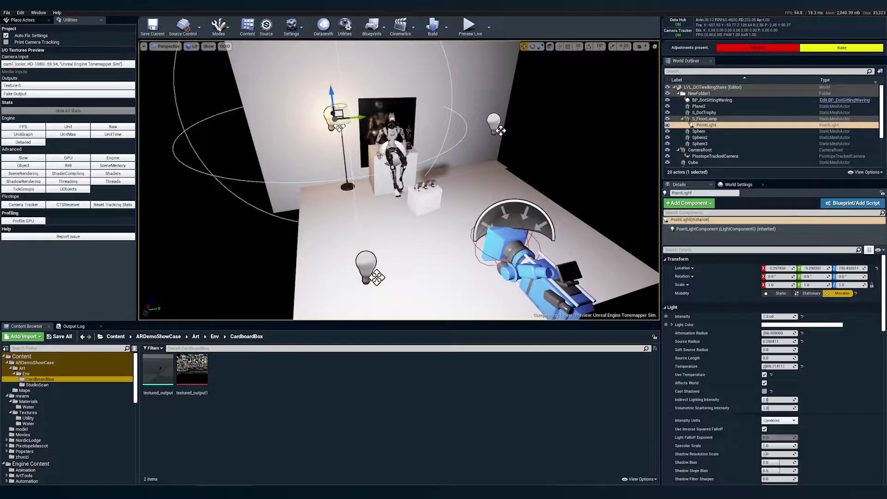
pyautogui.click(494, 121)
# Step: Select the three floor and wall planes together with the two box cubes to examine the stand-in geometry
pyautogui.click(467, 199)
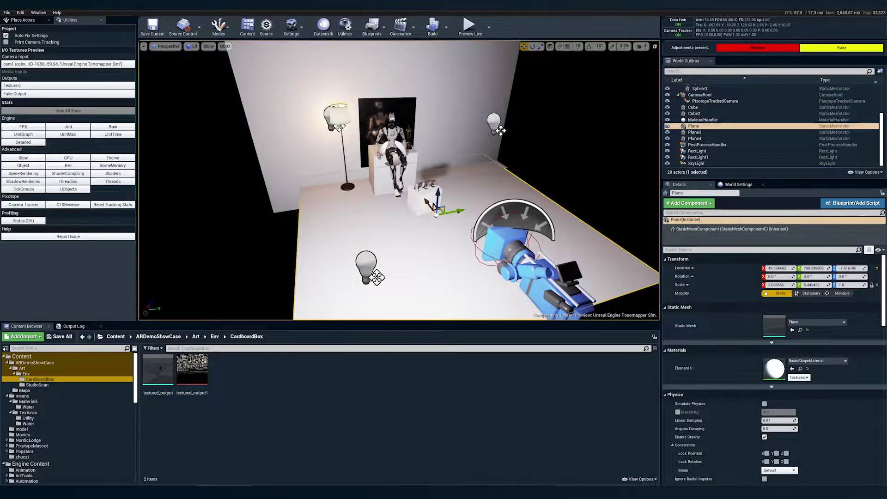
pyautogui.keyDown('ctrl'); pyautogui.click(466, 170); pyautogui.keyUp('ctrl')
pyautogui.keyDown('ctrl'); pyautogui.click(500, 130); pyautogui.keyUp('ctrl')
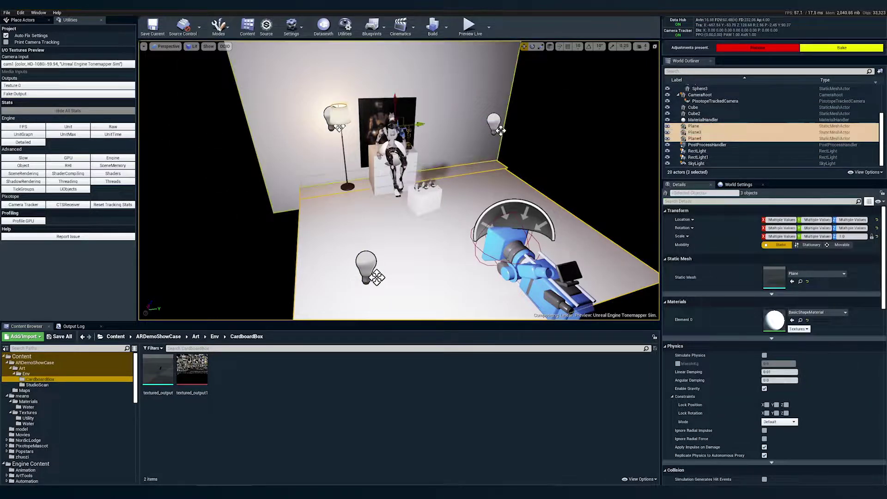
pyautogui.keyDown('ctrl'); pyautogui.click(382, 175); pyautogui.keyUp('ctrl')
pyautogui.keyDown('ctrl'); pyautogui.click(424, 198); pyautogui.keyUp('ctrl')
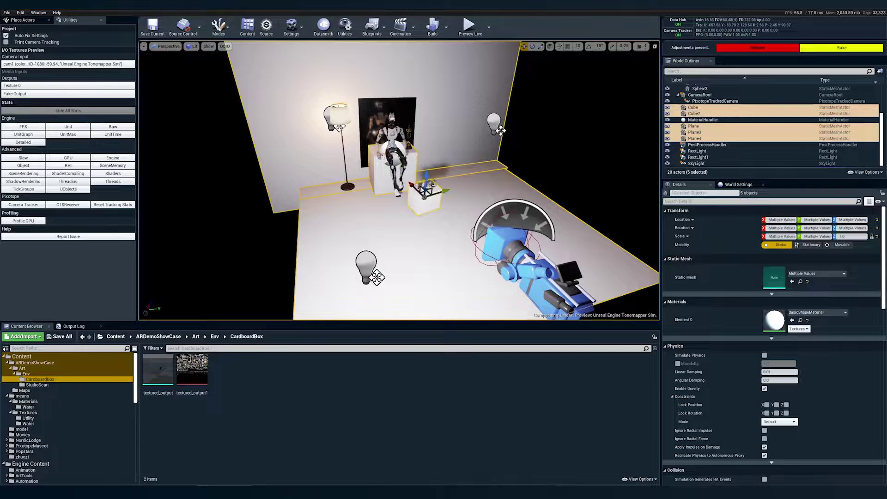
pyautogui.press('Escape')
# Step: Select the three glass spheres on the small box and check them in a live preview of the level
pyautogui.moveTo(424, 198); pyautogui.dragTo(446, 189, button='right')
pyautogui.press('w')
pyautogui.click(415, 195)
pyautogui.keyDown('ctrl'); pyautogui.click(449, 191); pyautogui.keyUp('ctrl')
pyautogui.keyDown('ctrl'); pyautogui.click(477, 187); pyautogui.keyUp('ctrl')
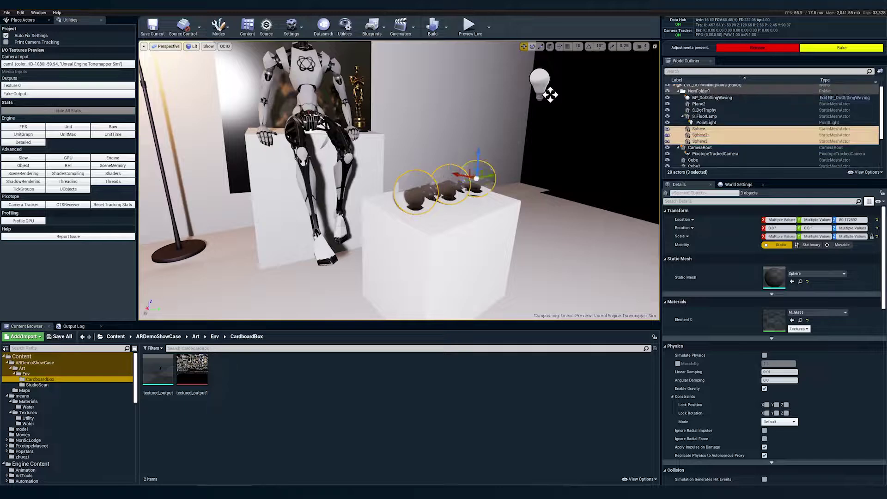
pyautogui.hotkey('alt', 'p')
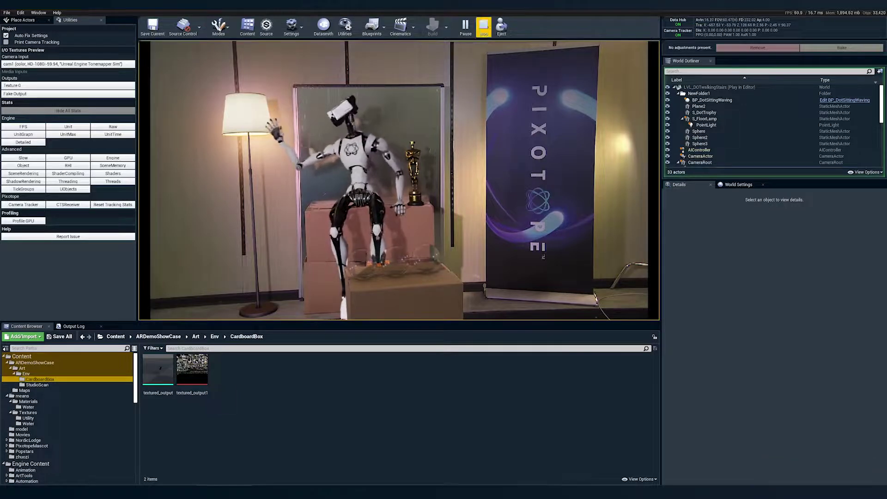
pyautogui.press('Escape')
# Step: Convert Plane4, the strip along the base of the back wall, to an AR shadow and reflection catcher
pyautogui.moveTo(399, 180); pyautogui.dragTo(418, 220, button='right')
pyautogui.press('w')
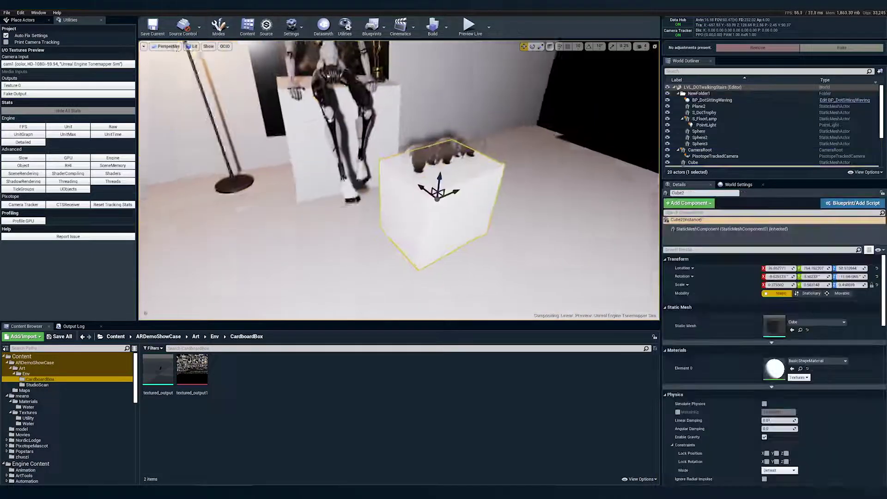
pyautogui.moveTo(429, 203); pyautogui.dragTo(421, 173, button='right')
pyautogui.press('s')
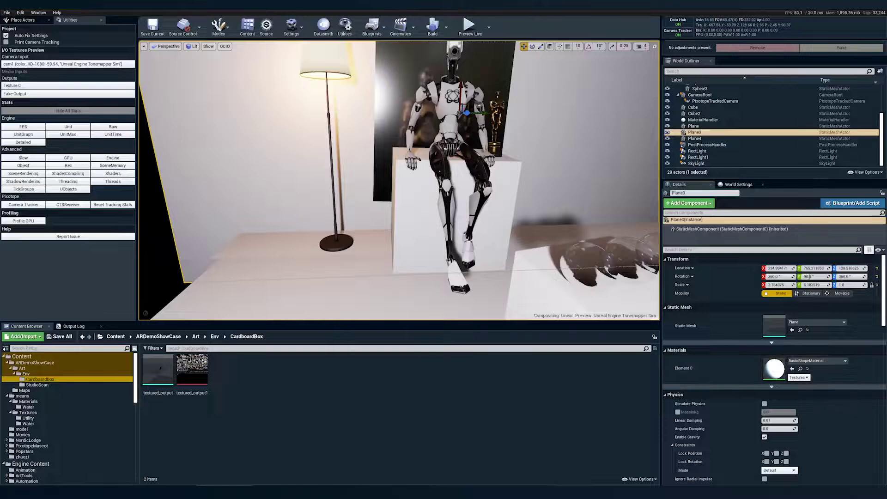
pyautogui.click(380, 244)
pyautogui.rightClick(380, 243)
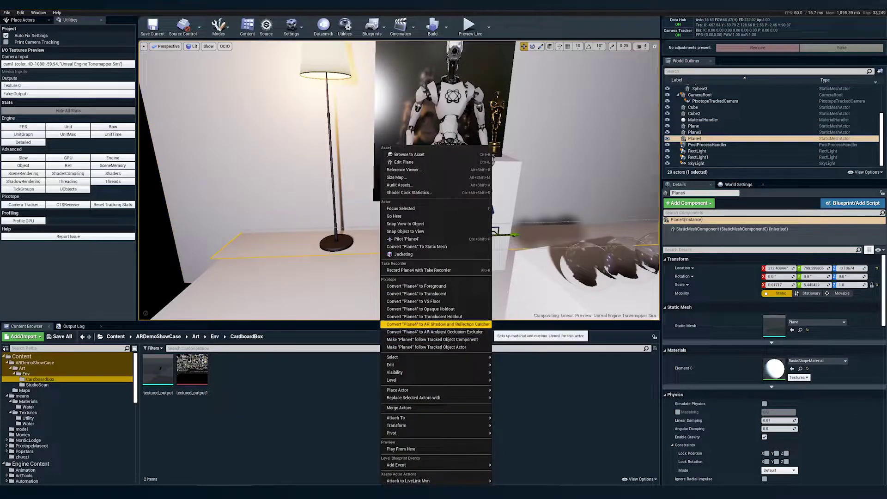
pyautogui.click(434, 324)
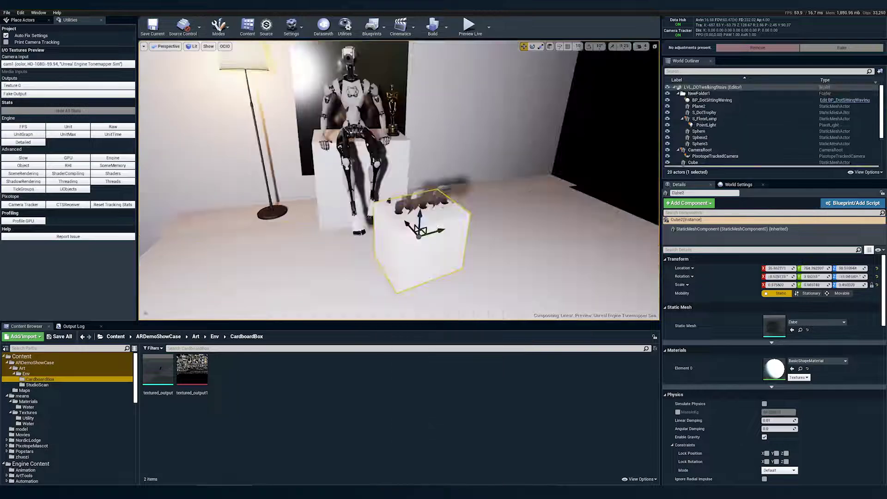
# Step: Filter the world settings for "ar" and enable AR WYSIWYG in Editor
pyautogui.click(738, 184)
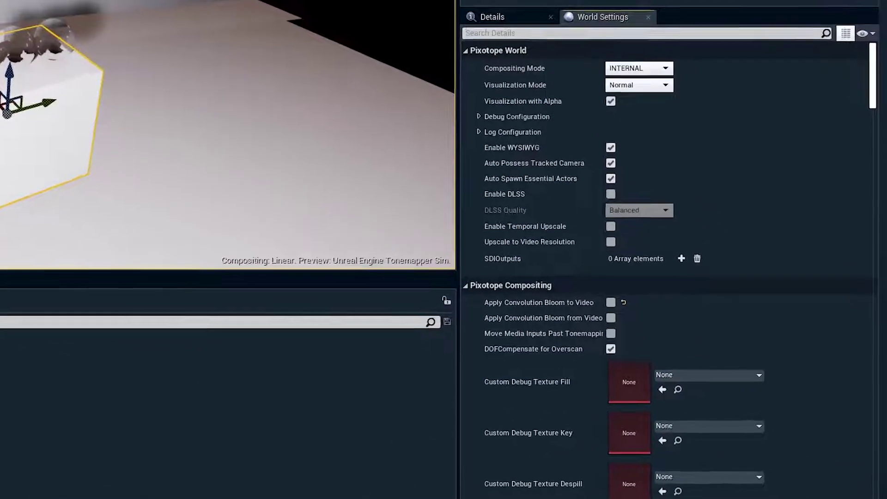
pyautogui.click(757, 193)
pyautogui.write('ar')
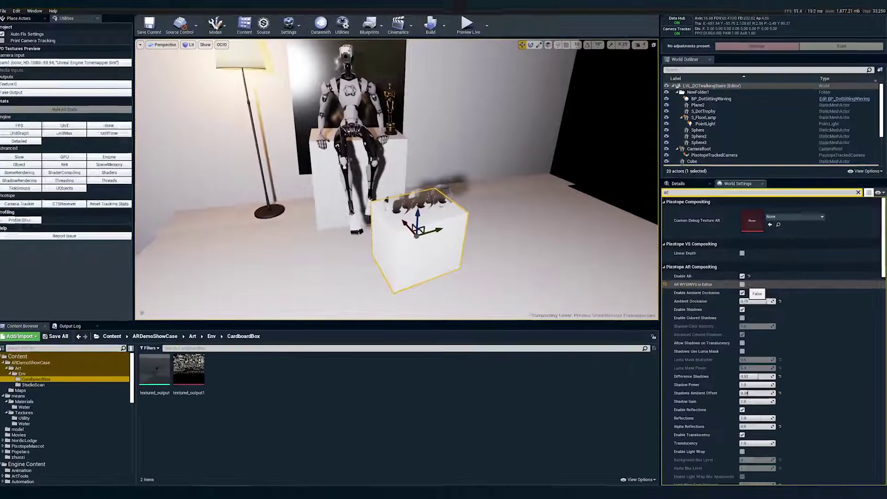
pyautogui.click(742, 284)
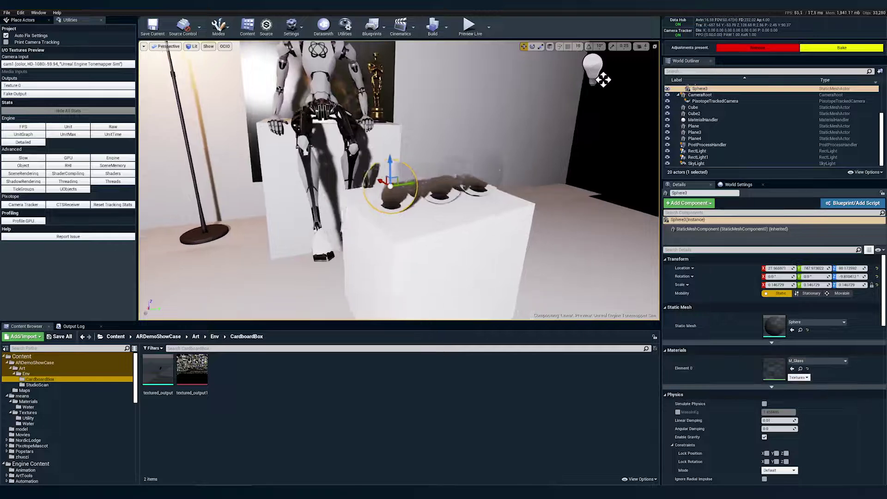
# Step: Convert the glass sphere Sphere3 to Translucent
pyautogui.rightClick(460, 146)
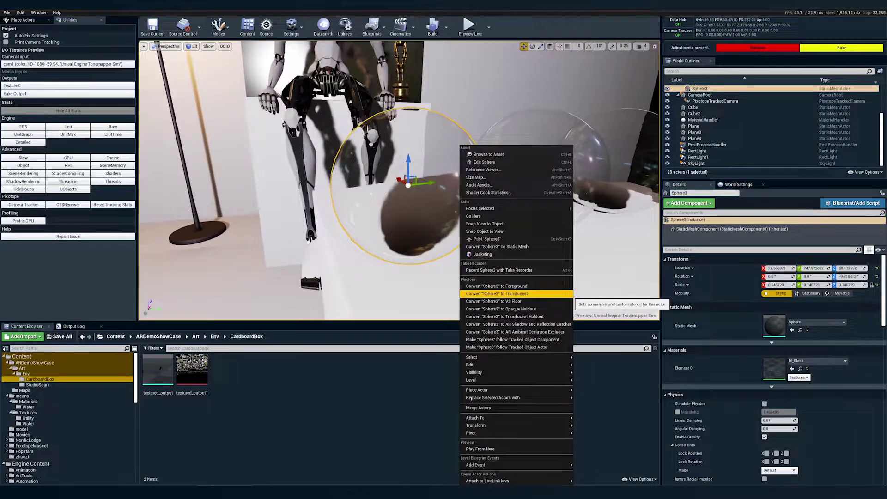
pyautogui.click(497, 294)
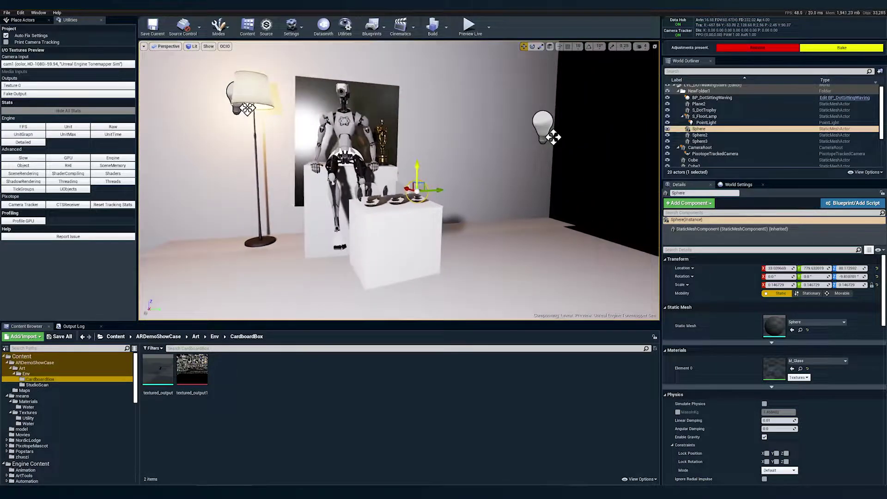
# Step: Place an enlarged copy of a glass sphere, scaled to about 0.63, above the small box near the trophy and preview it live
pyautogui.keyDown('alt'); pyautogui.moveTo(417, 168); pyautogui.dragTo(466, 103); pyautogui.keyUp('alt')
pyautogui.press('r')
pyautogui.press('w')
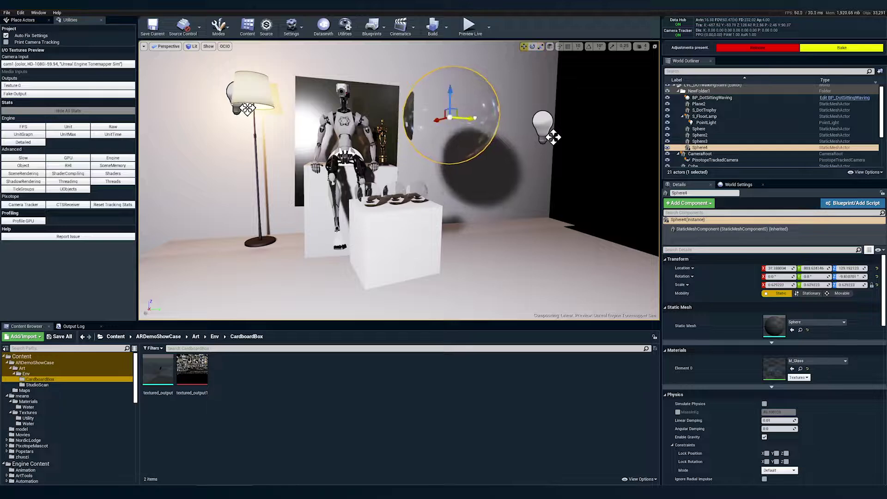
pyautogui.click(468, 25)
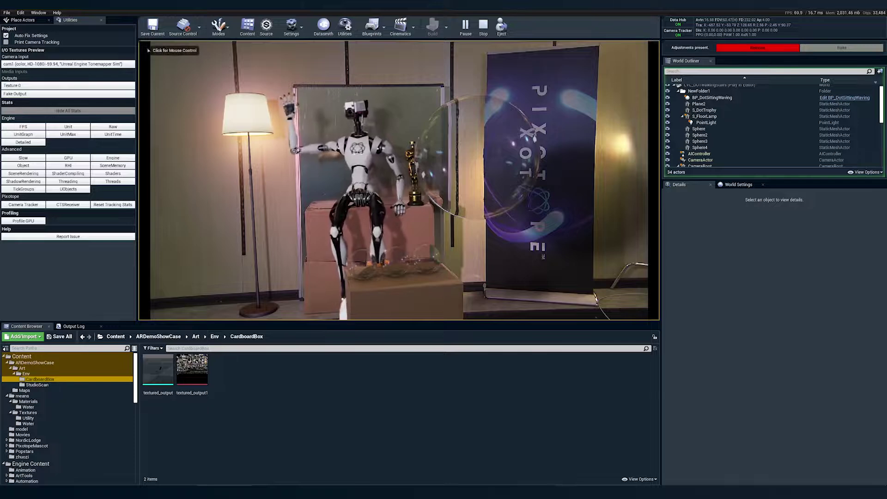
pyautogui.press('Escape')
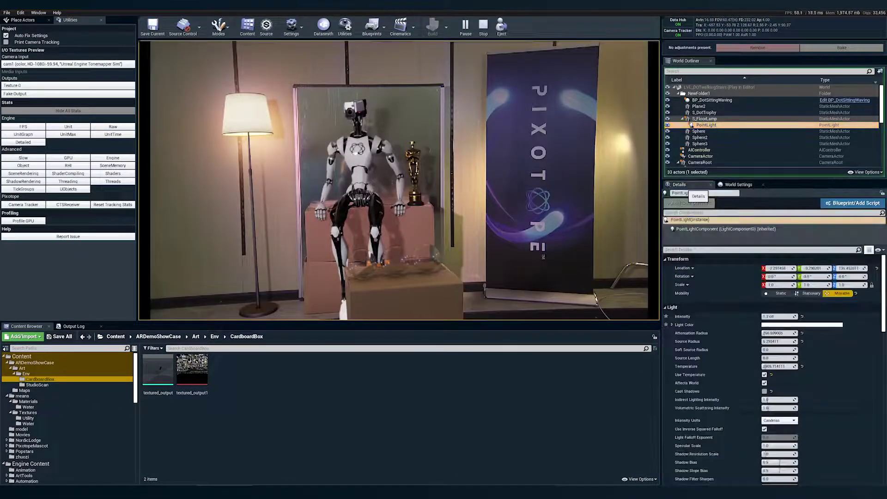
# Step: Try intensities of 3 and 2 cd on the floor lamp's point light during the live preview, and set it to 1.5 cd
pyautogui.click(780, 317)
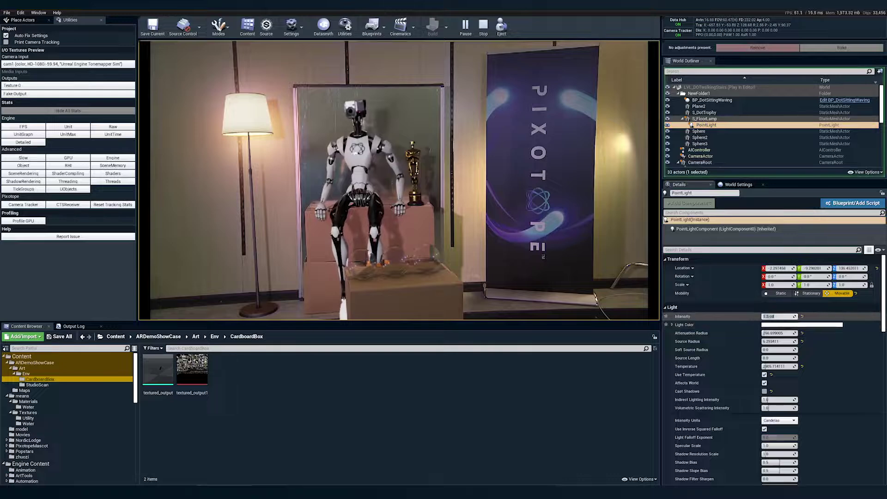
pyautogui.write('3')
pyautogui.press('Return')
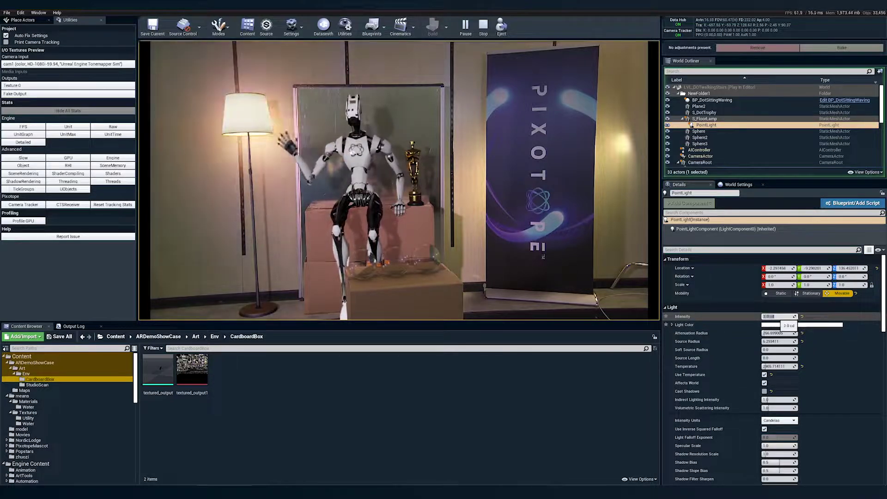
pyautogui.write('2')
pyautogui.press('Return')
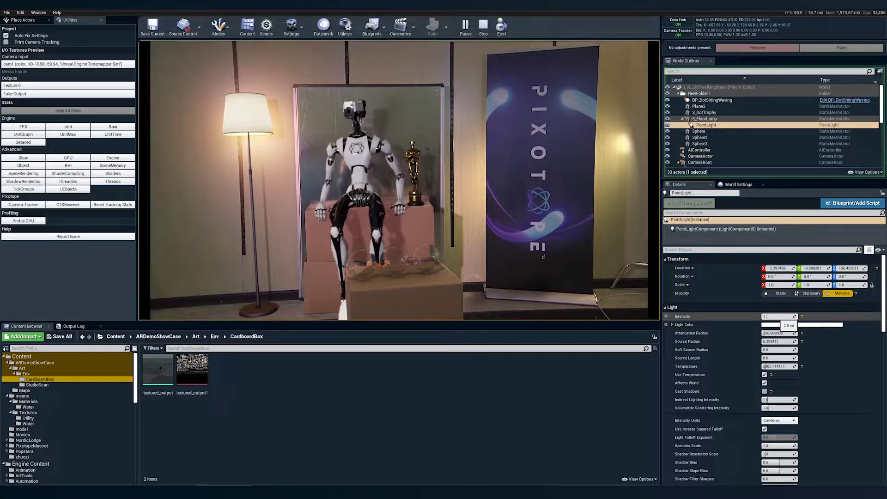
pyautogui.write('1.5 cd')
pyautogui.press('Return')
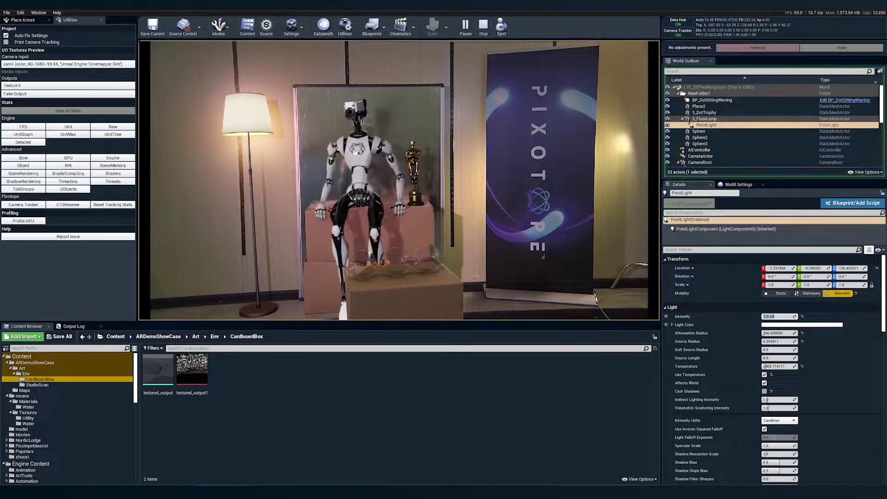
pyautogui.press('Escape')
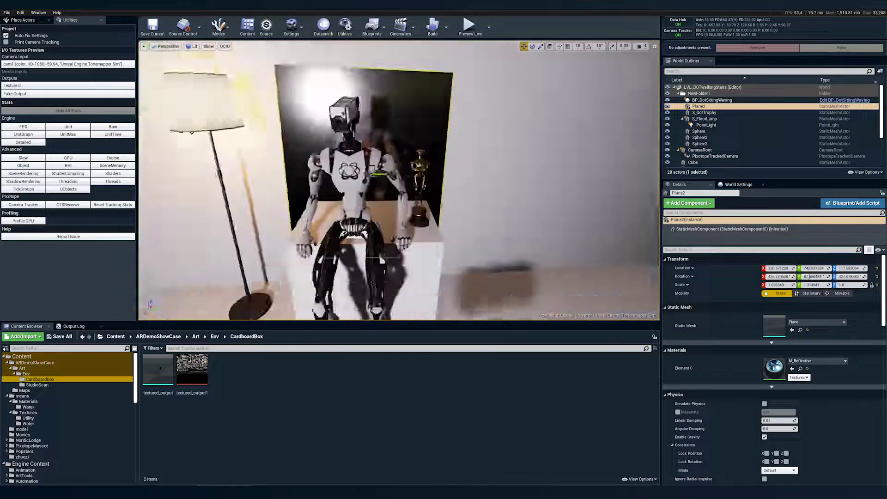
# Step: Select the SkyLight and open its Studio_ARDemo cubemap to examine the captured studio environment
pyautogui.scroll(-4, 706, 163)
pyautogui.click(701, 163)
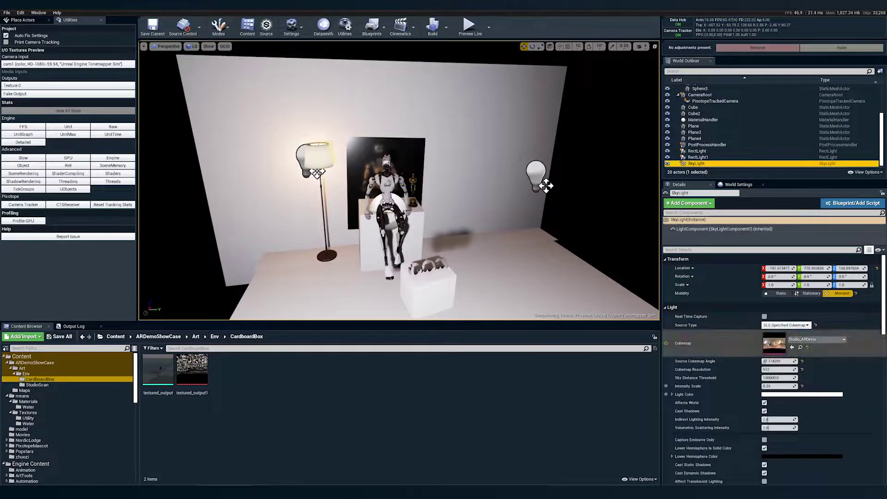
pyautogui.doubleClick(774, 343)
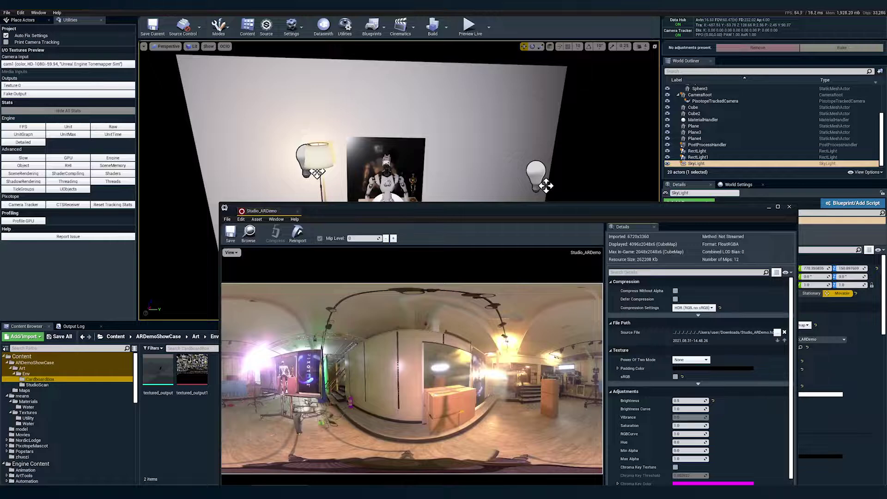
pyautogui.moveTo(429, 205); pyautogui.dragTo(396, 90)
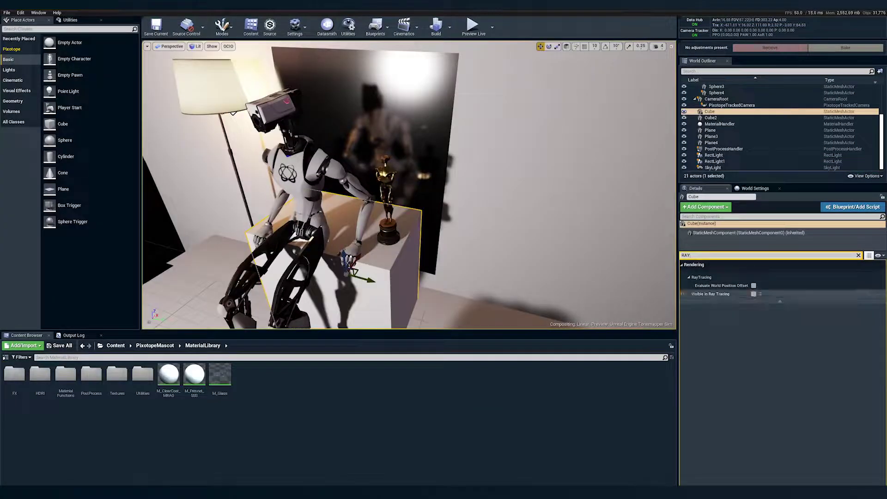
# Step: Try out Visible in Ray Tracing on the cube under the robot by turning it on and off again
pyautogui.click(753, 294)
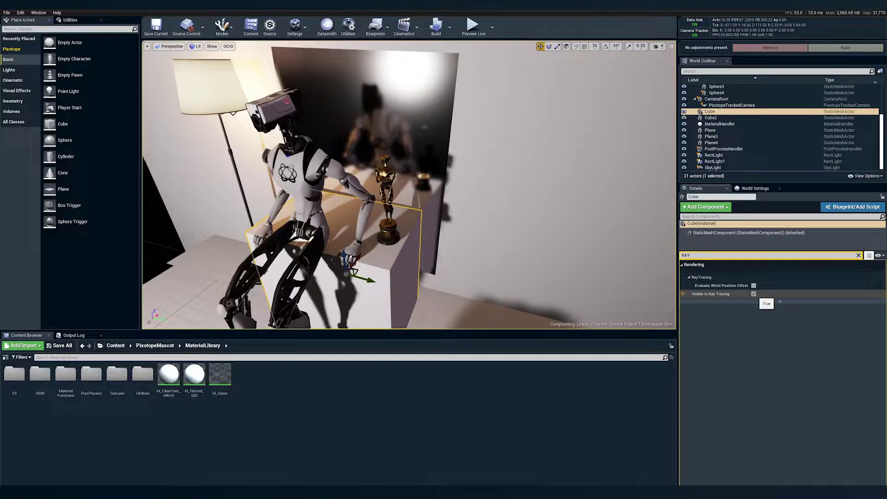
pyautogui.click(753, 294)
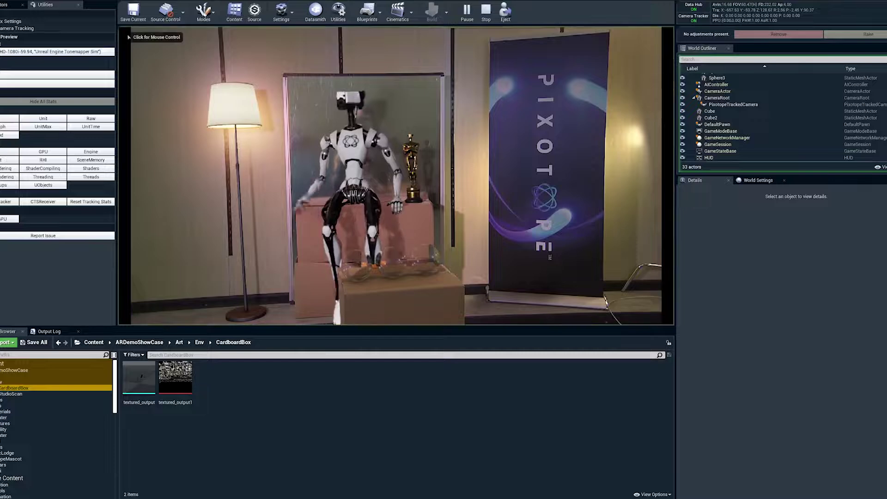
# Step: Switch to the Composite settings in Pixotope Live and set the transparency of reflections onto the backplate to 0.01
pyautogui.click(437, 81)
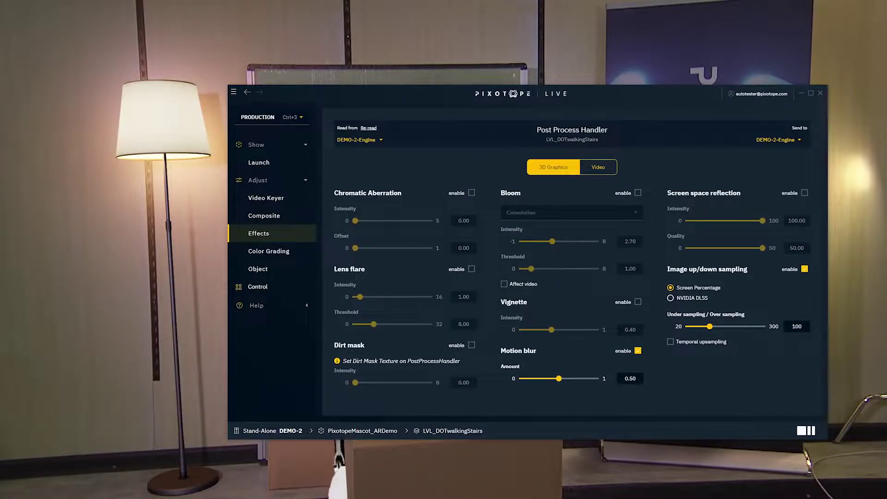
pyautogui.click(263, 215)
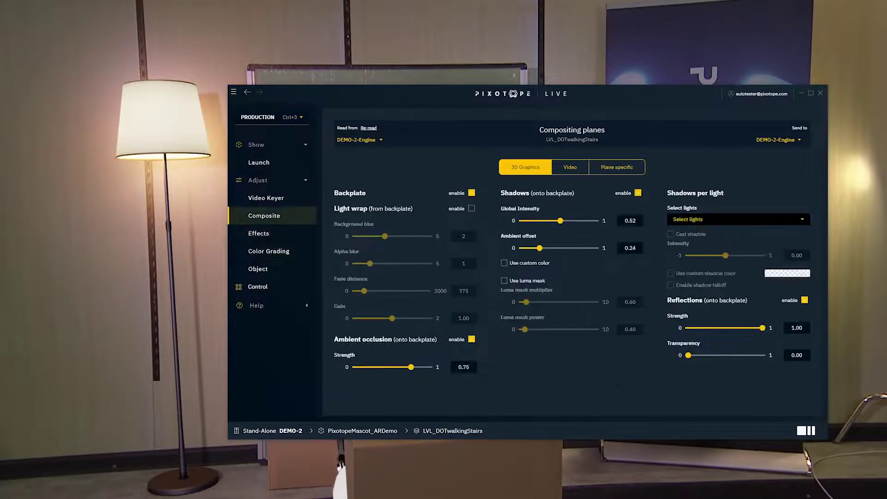
pyautogui.moveTo(441, 96); pyautogui.dragTo(659, 42)
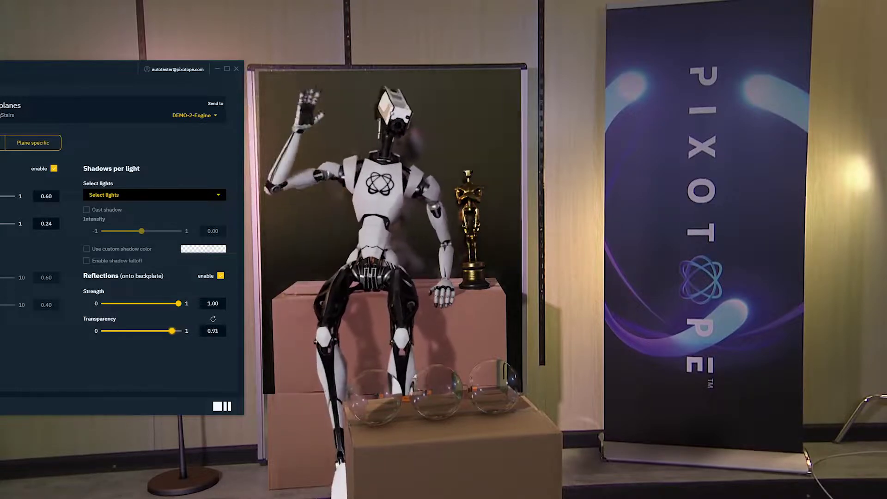
pyautogui.moveTo(159, 330); pyautogui.dragTo(105, 331)
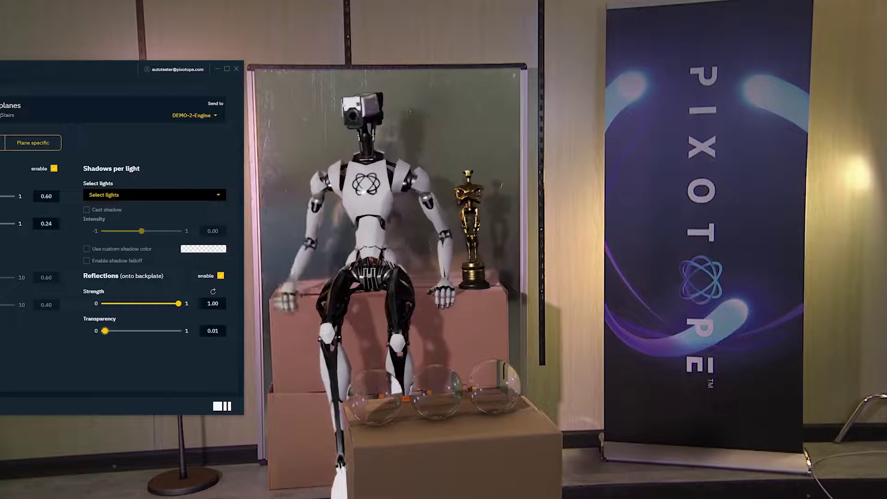